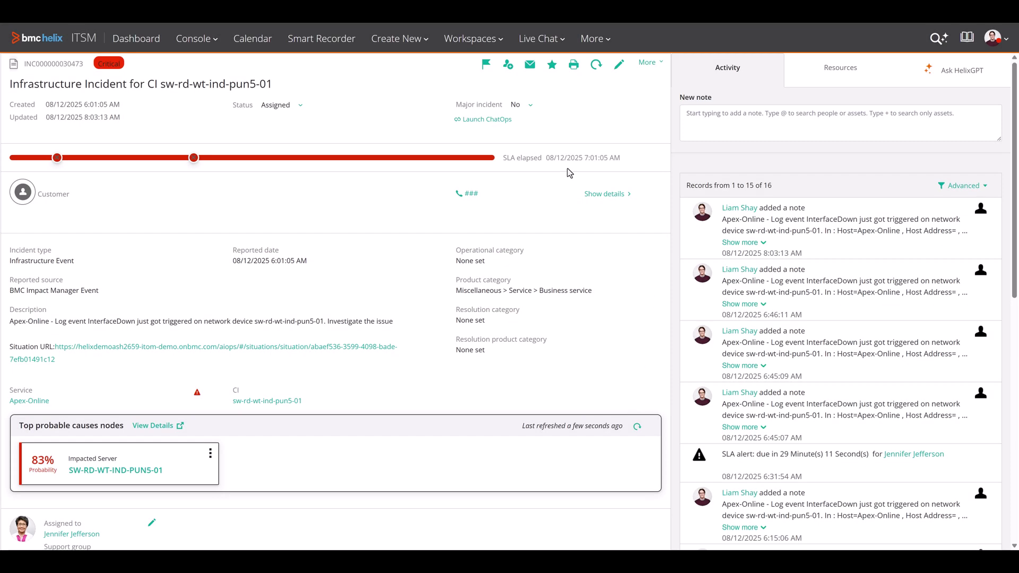
click(499, 120)
click(505, 202)
text(Li)
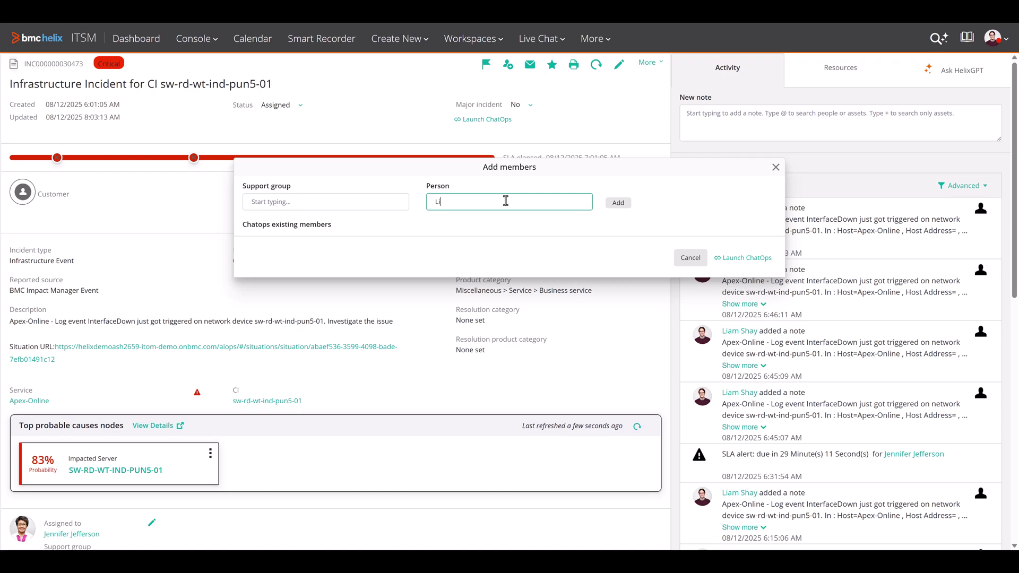
text(am)
click(501, 227)
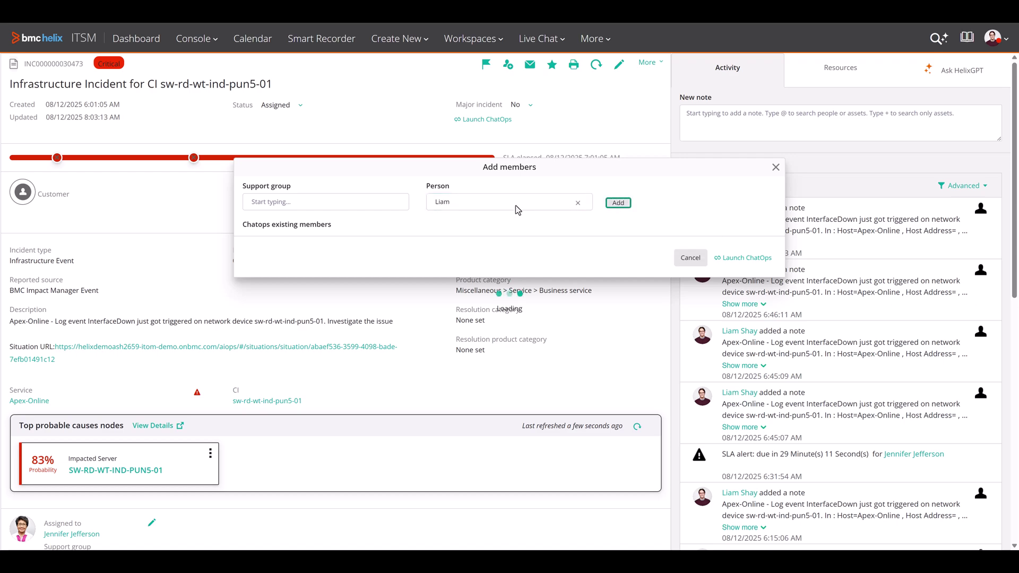
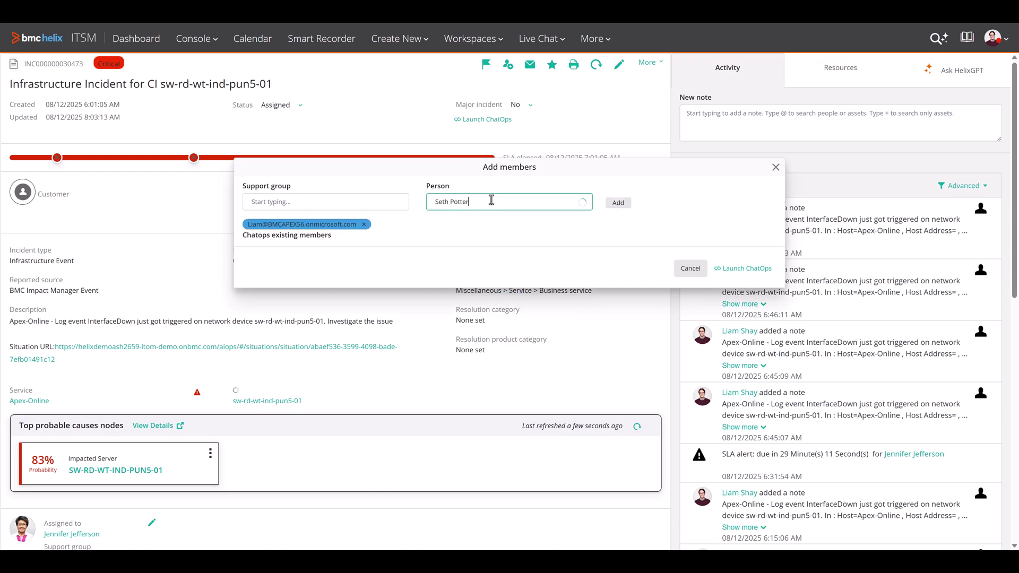
click(502, 231)
click(619, 203)
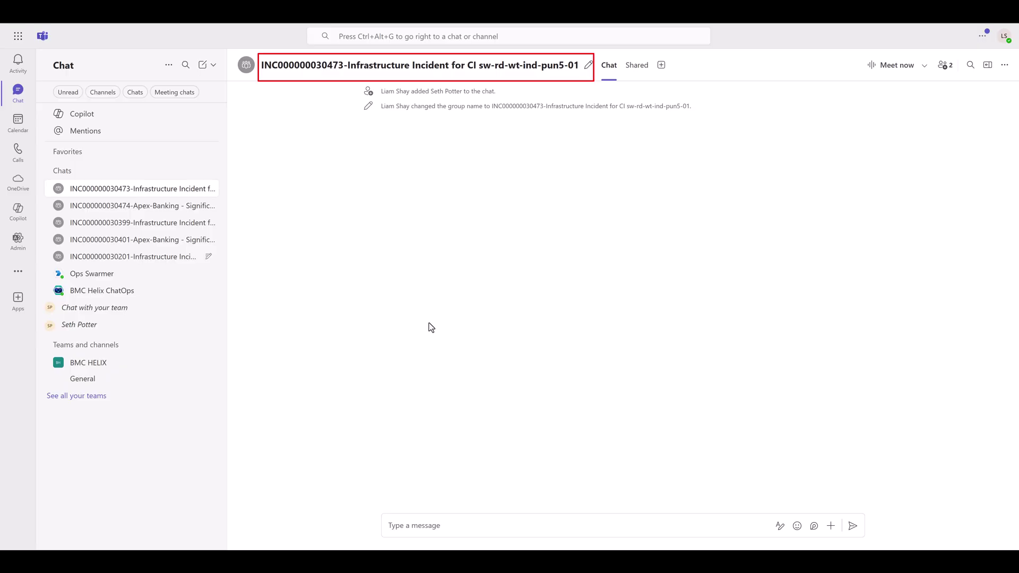
click(466, 524)
text(@)
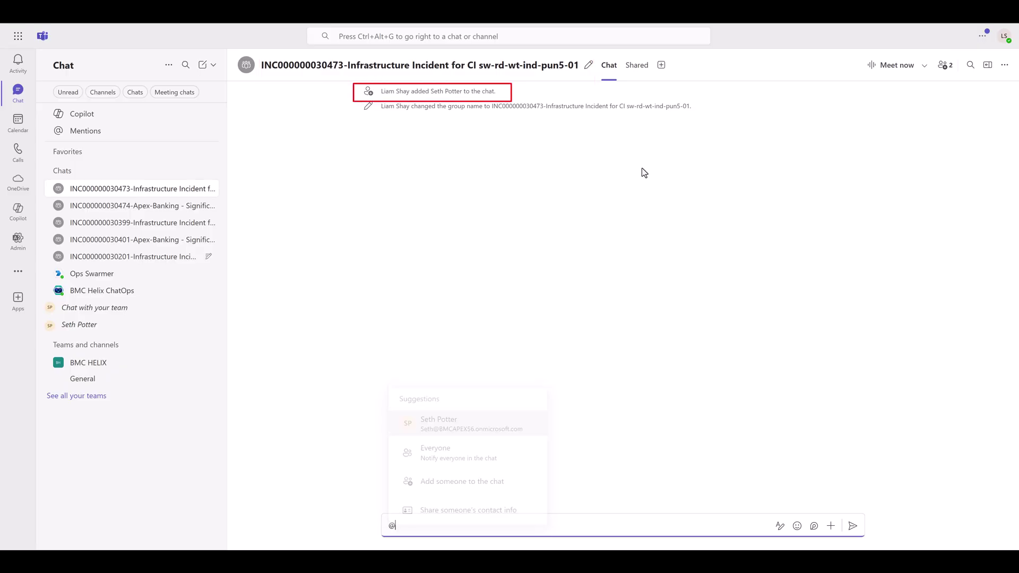
text(ops)
key(Return)
text(Summari)
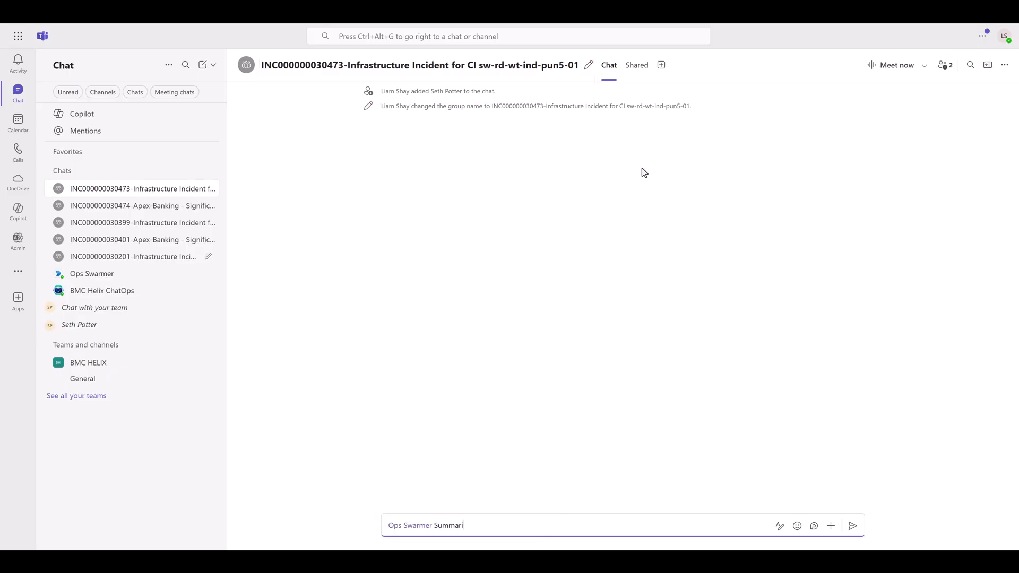
text(ze this incident)
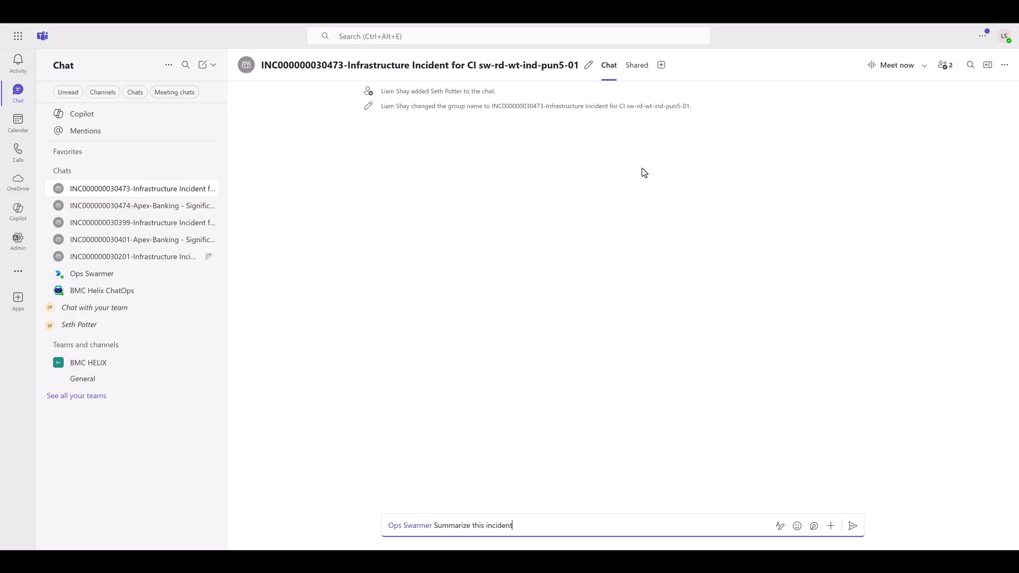
key(Return)
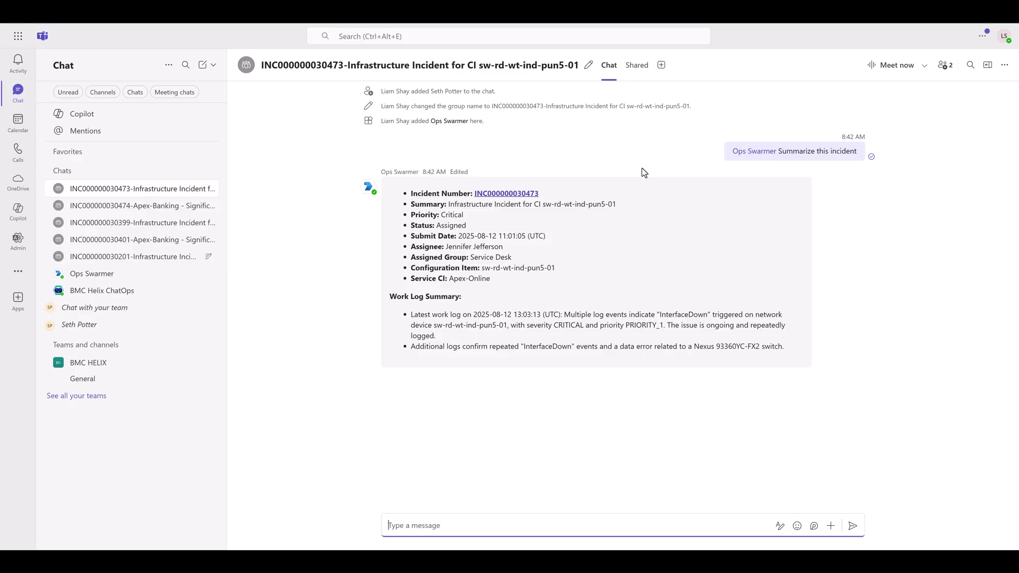
text(@o)
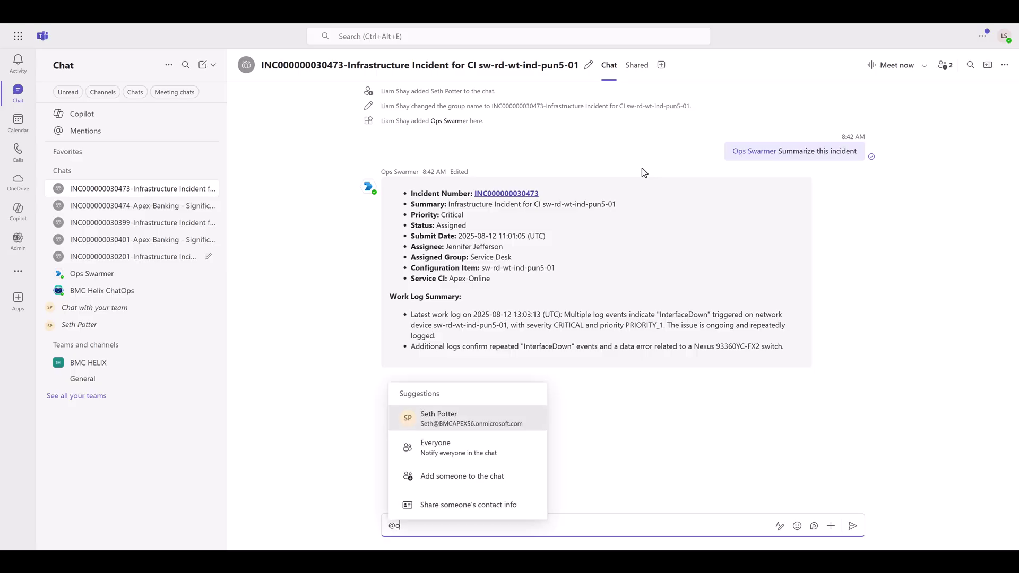
key(Return)
text(Add a)
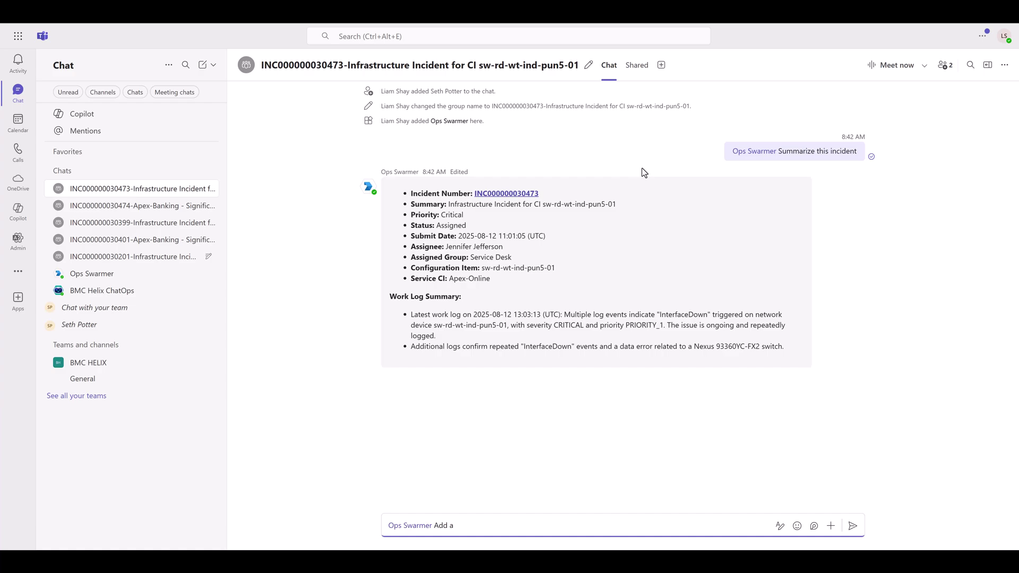
text( worklog note )
text(that Seth and I are)
text( working on this incident)
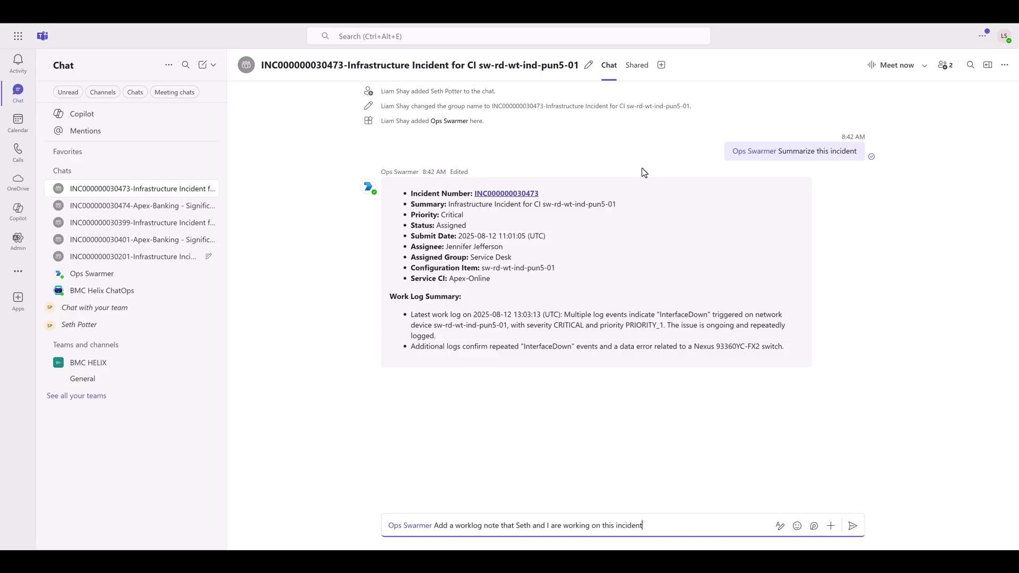
key(Return)
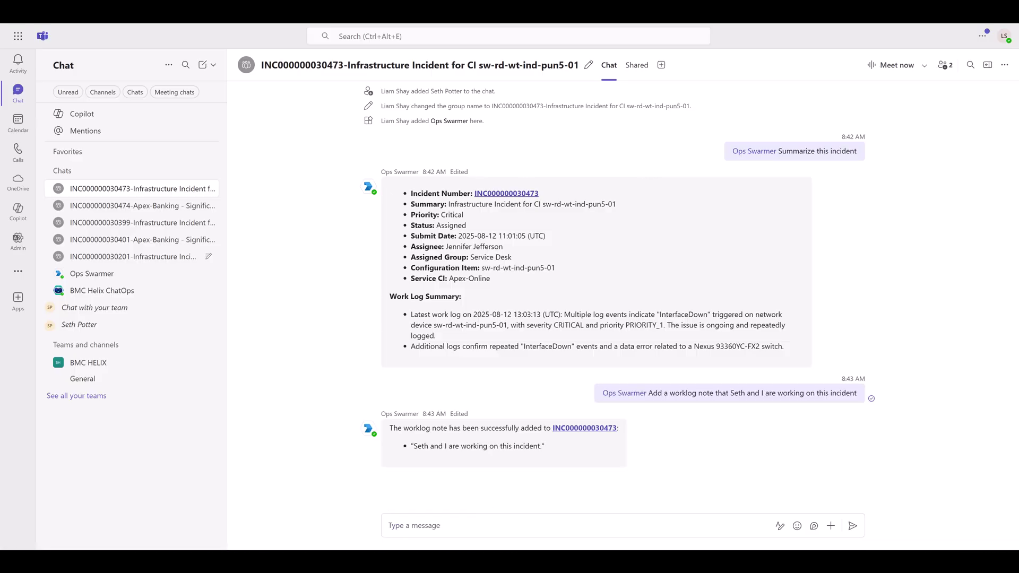
text(@ops)
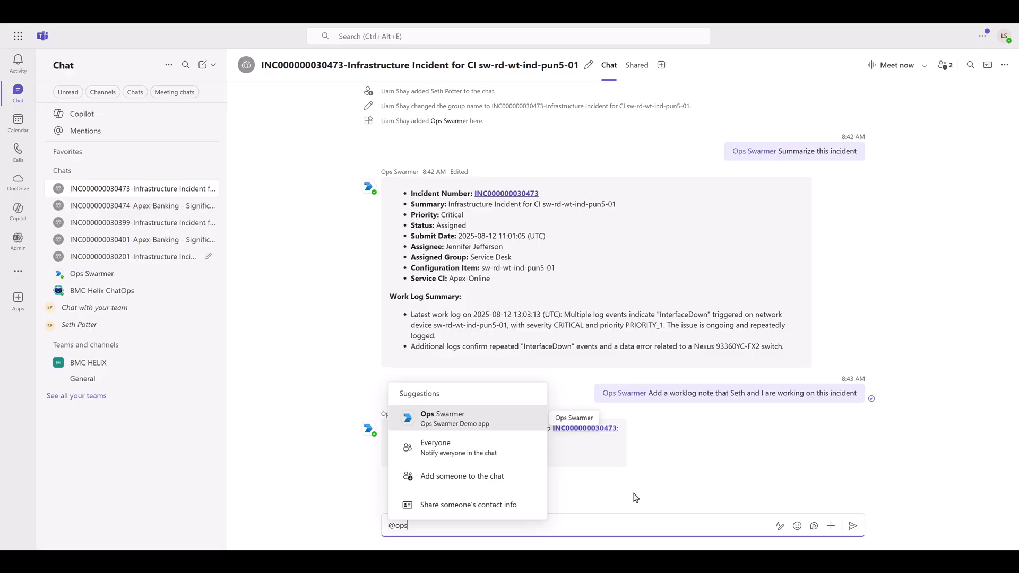
key(Return)
text(Are there)
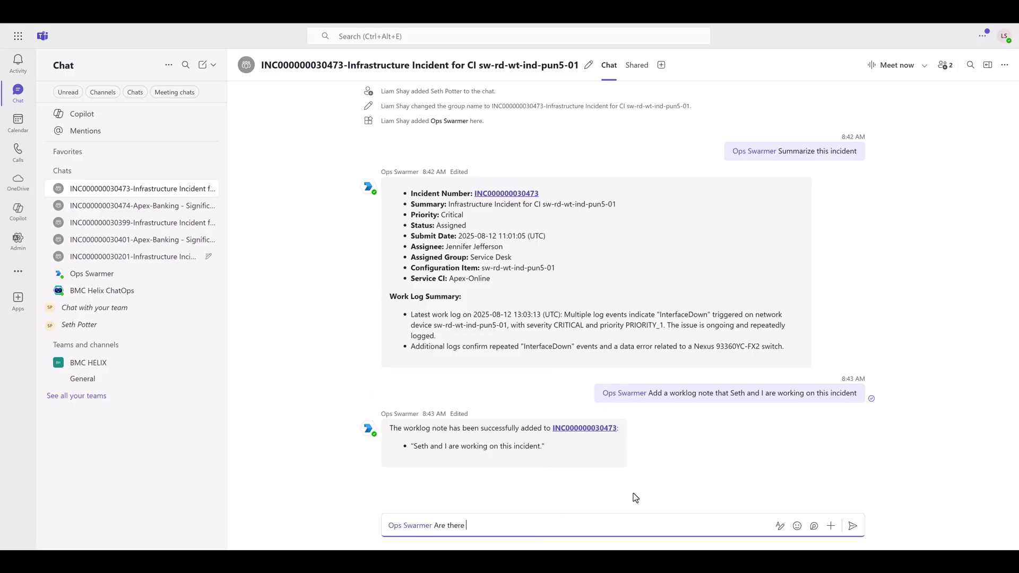
text( any similar i)
text(ncidents?)
key(Return)
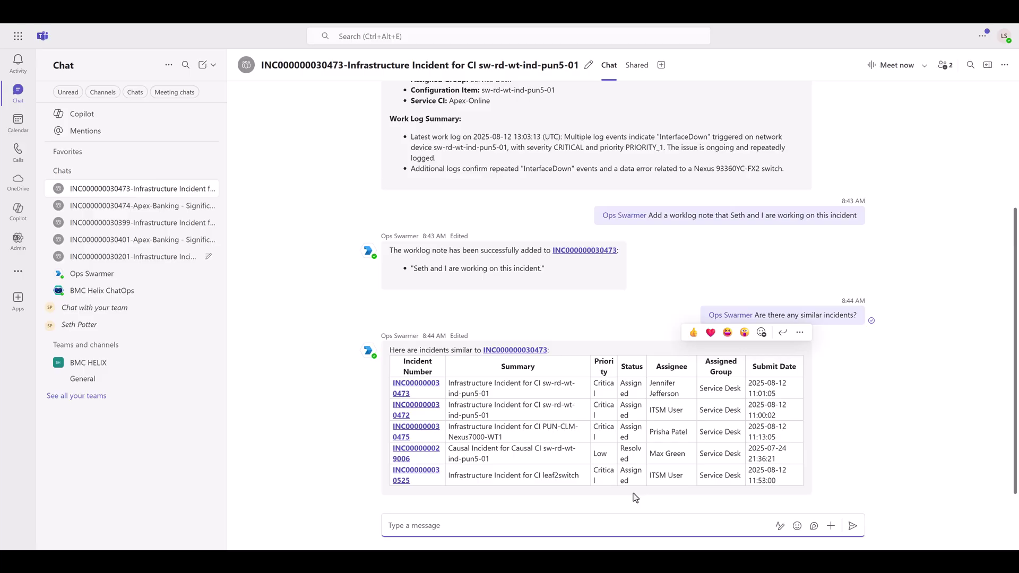
text(@ops)
key(Return)
text(Who can )
text(help wi)
text(th this incident?)
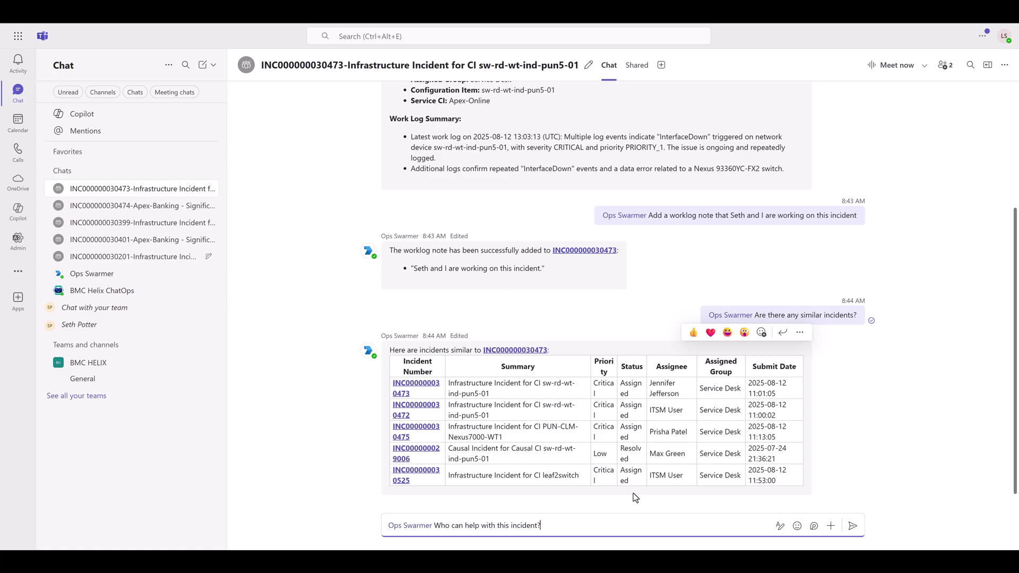
key(Return)
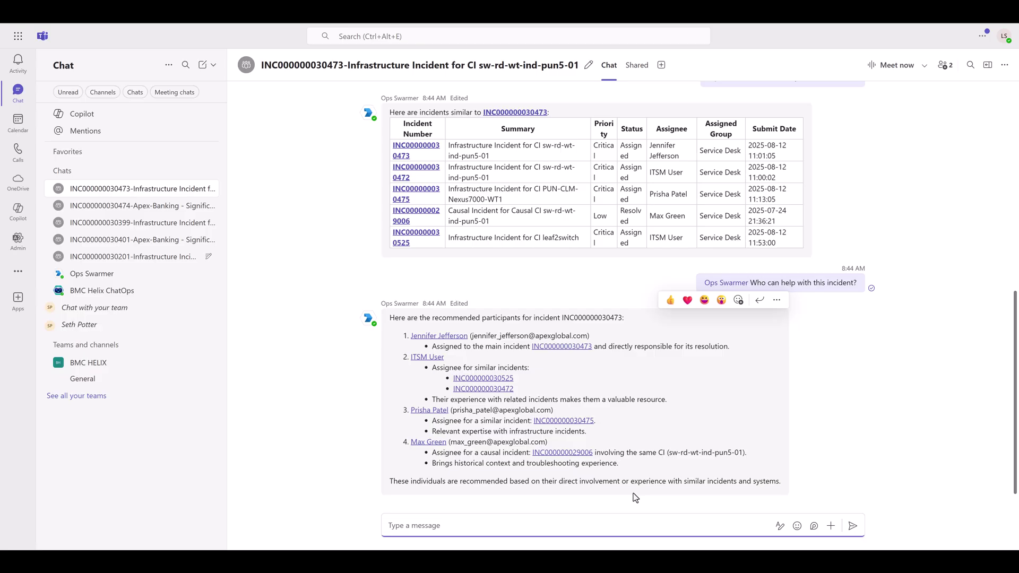
text(@Ops)
key(Return)
text(Get the situation)
text( summary)
key(Return)
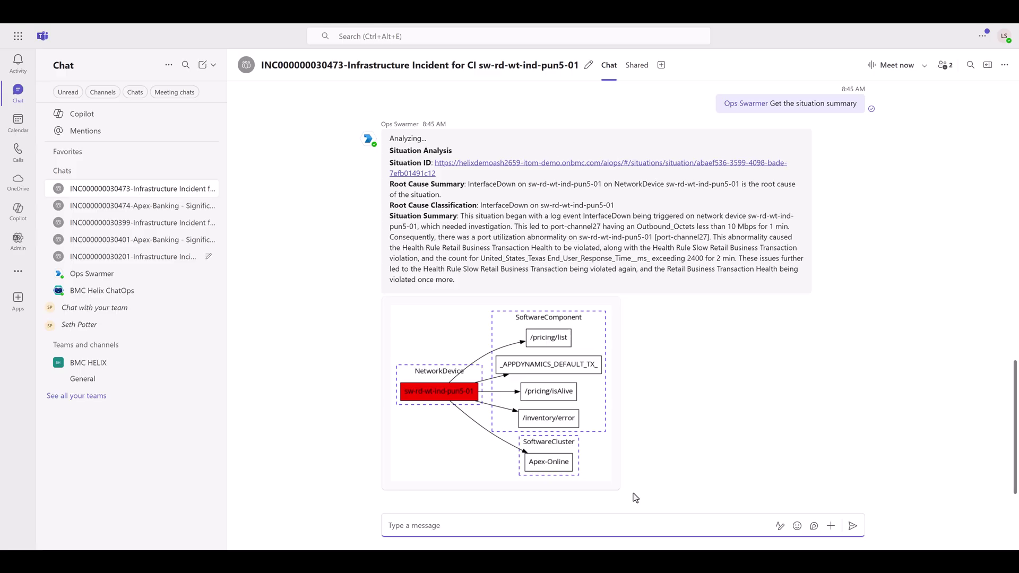
text(@Ops)
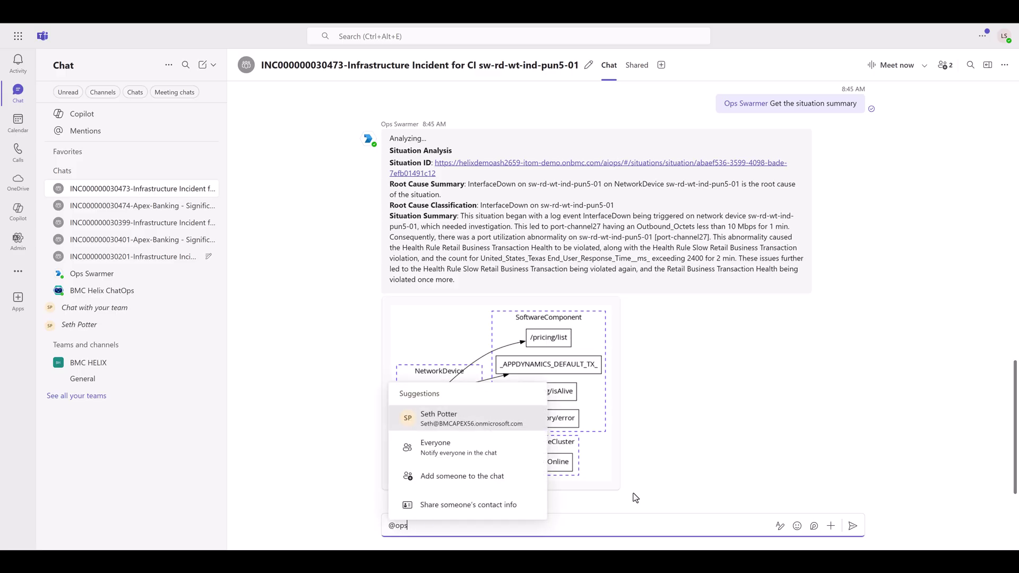
key(Return)
text(Show the)
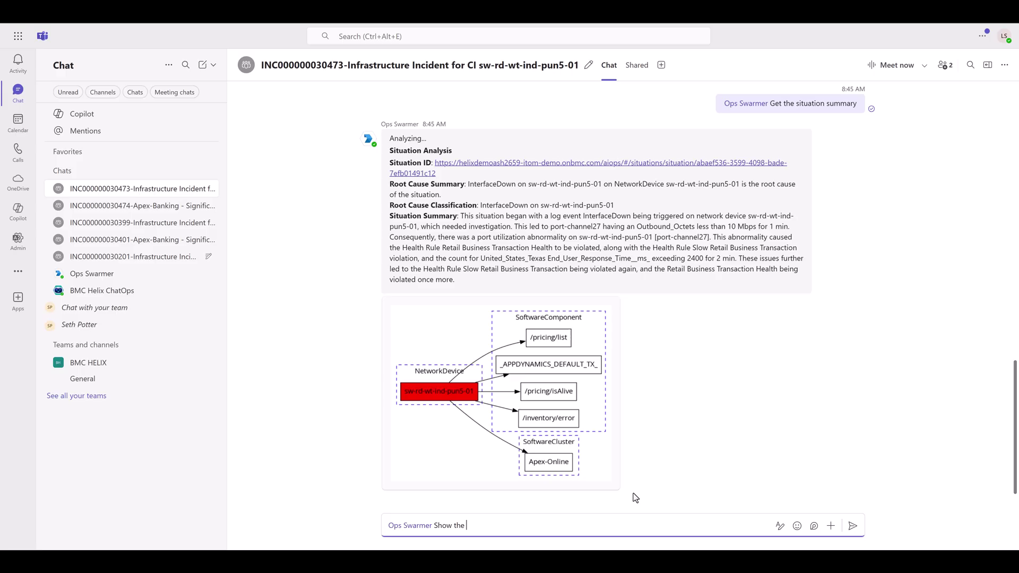
text( best action plan)
key(Return)
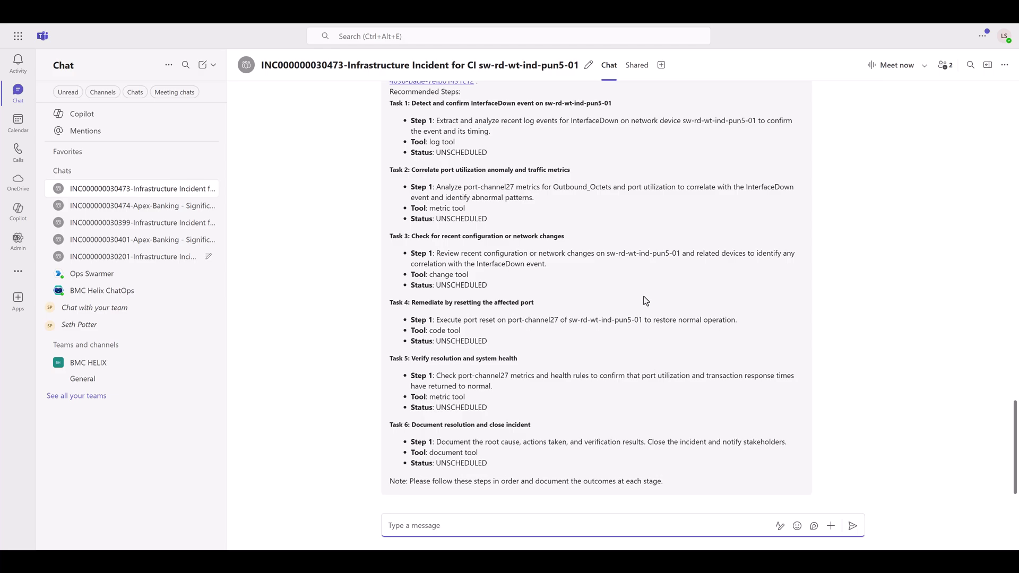
text(@Ops)
key(Return)
text(R)
text(un a post mortem ana)
text(lysis)
key(Return)
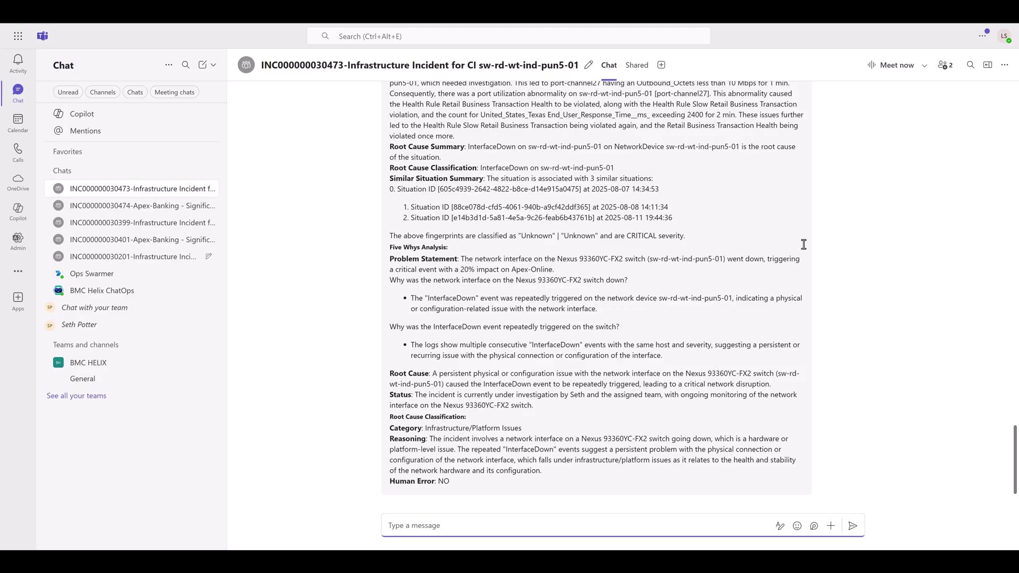
text(@)
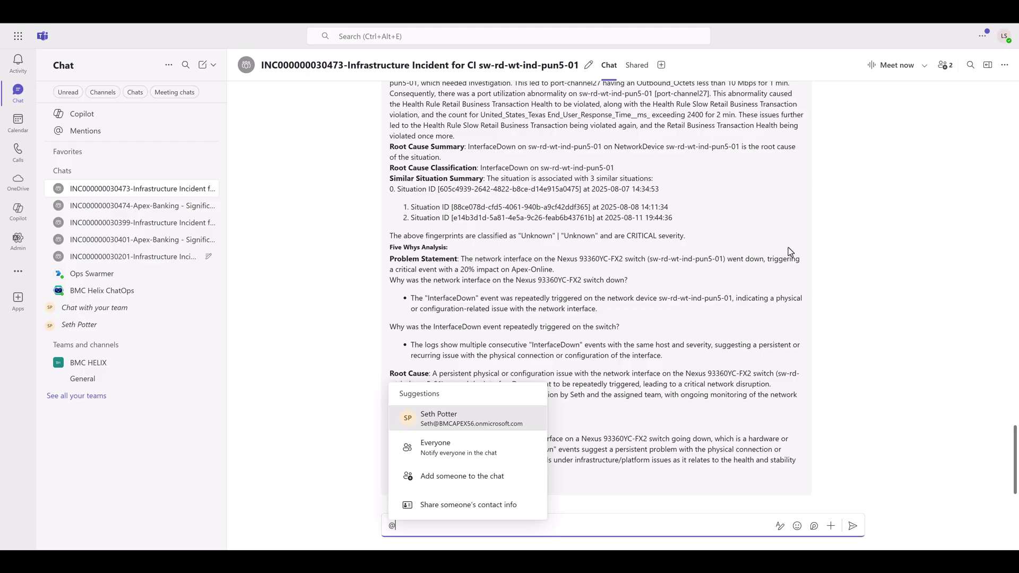
text(Ops Swarmer)
key(Return)
text(Summar)
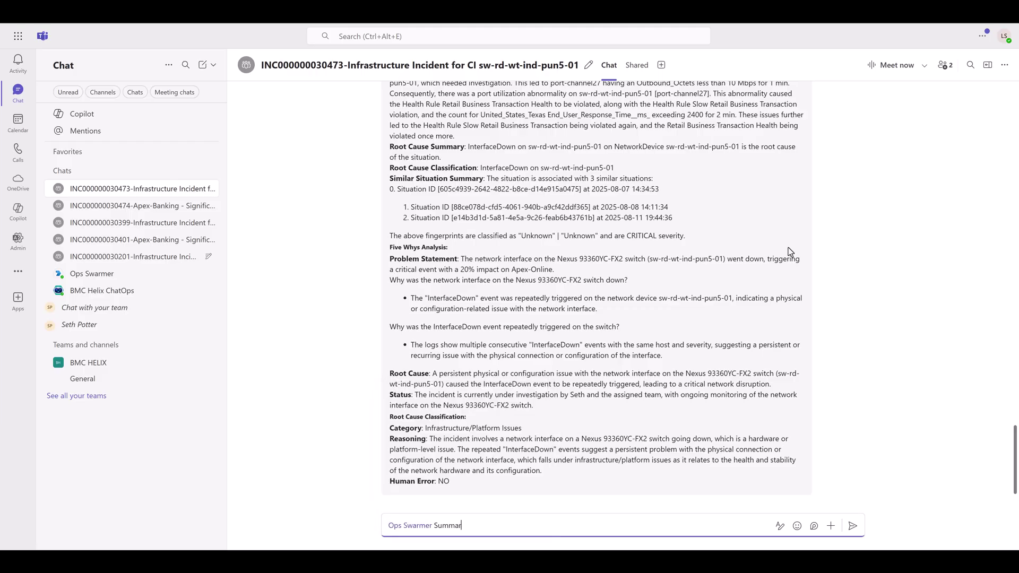
text(ize this )
text(chat and add it to )
text(the worklog)
key(Return)
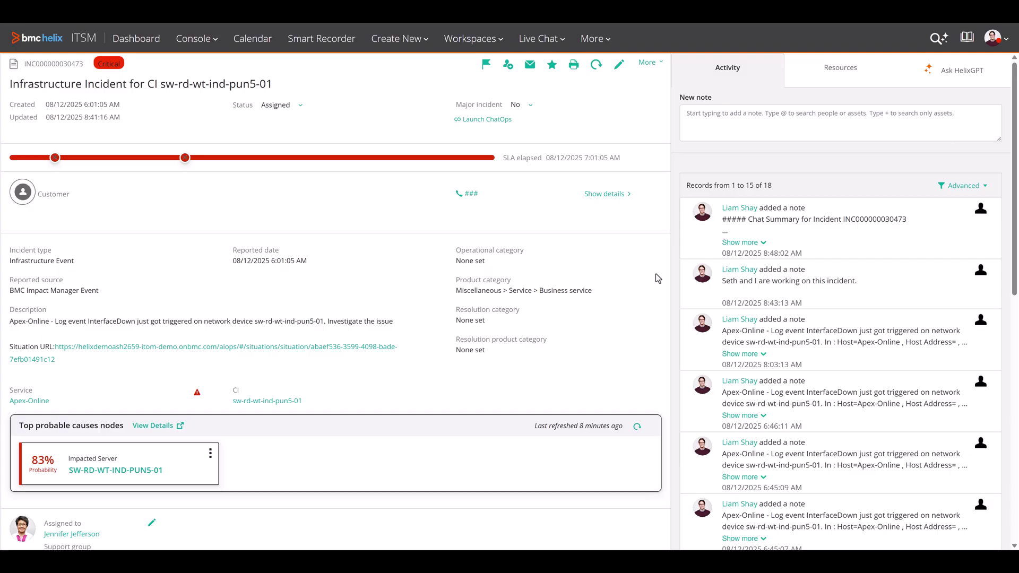
Show more of the Chat Summary note in the incident's Activity panel
click(762, 243)
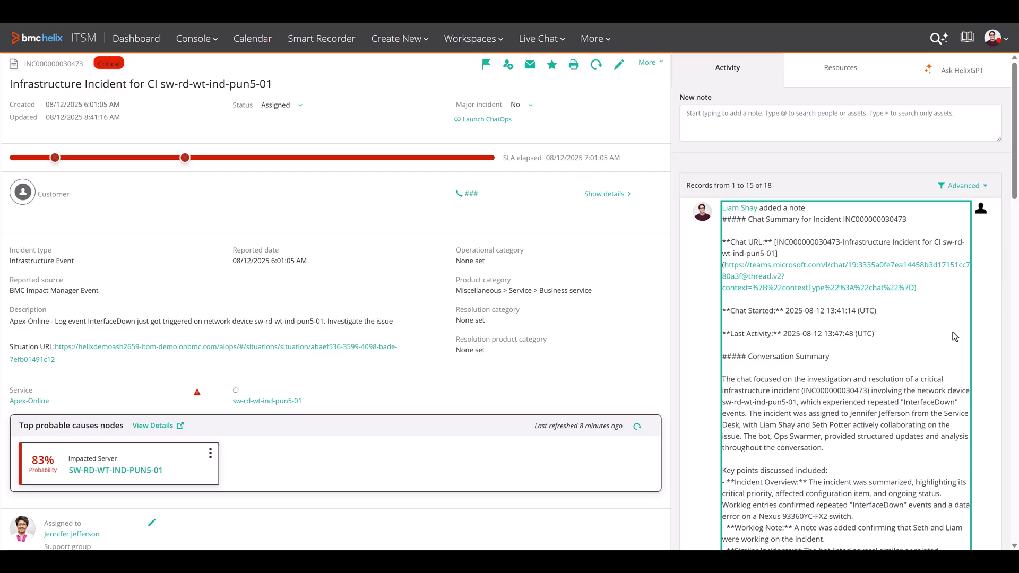
scroll(953, 332, down, 2)
scroll(953, 332, down, 2)
scroll(953, 332, down, 1)
scroll(953, 332, down, 1)
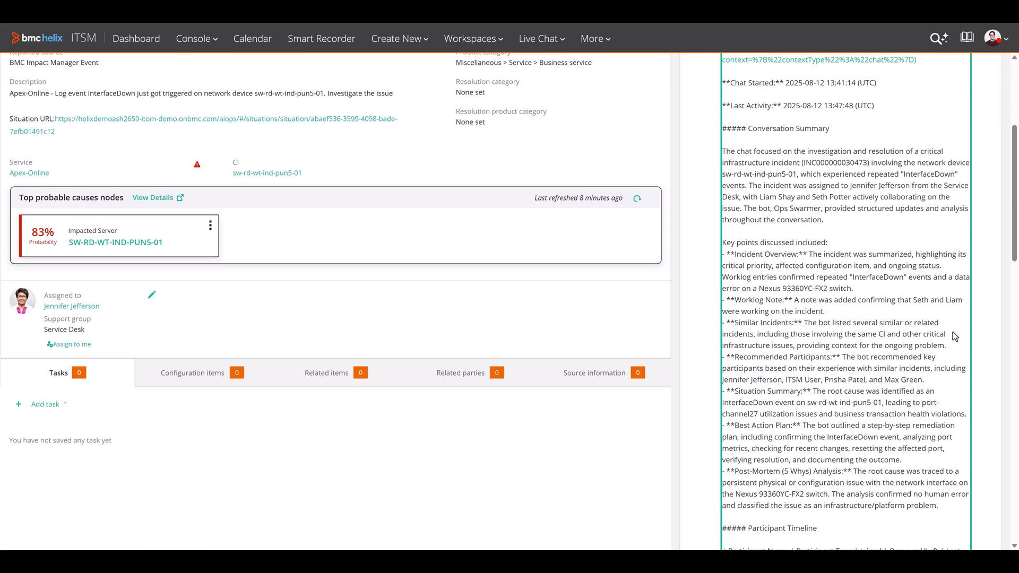
scroll(953, 331, down, 1)
scroll(953, 332, down, 1)
scroll(952, 332, down, 1)
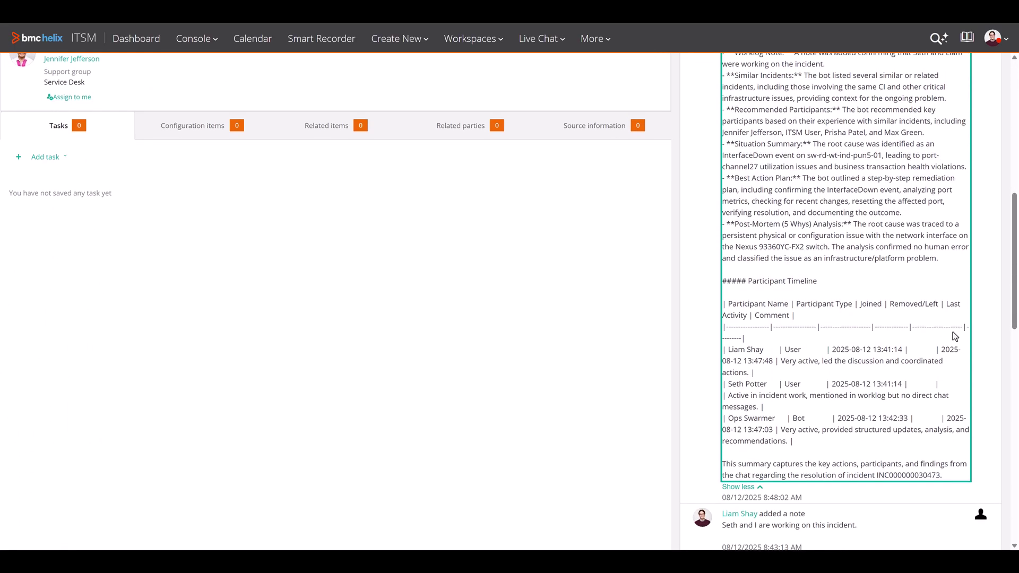
scroll(952, 333, up, 3)
scroll(953, 332, up, 4)
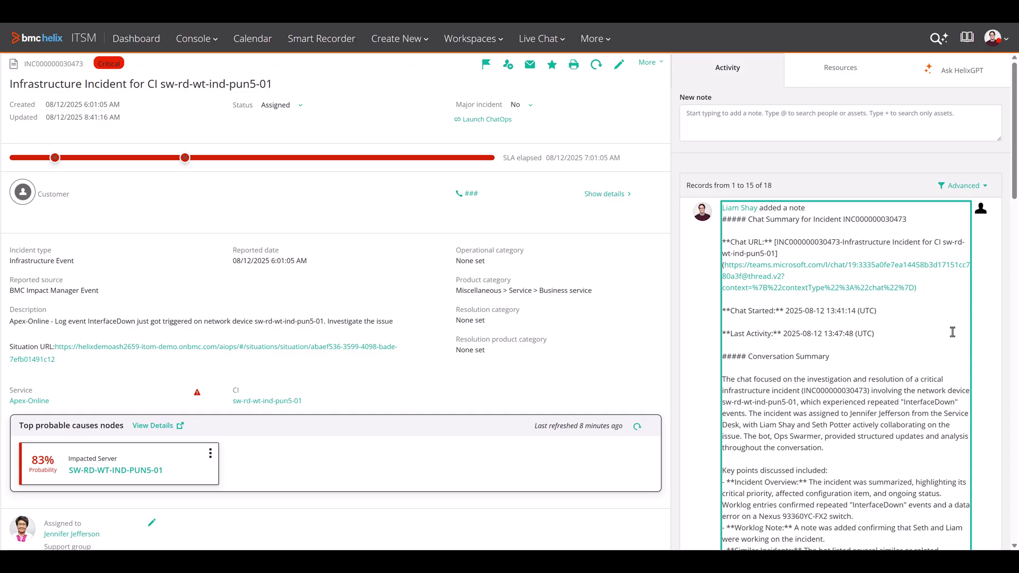